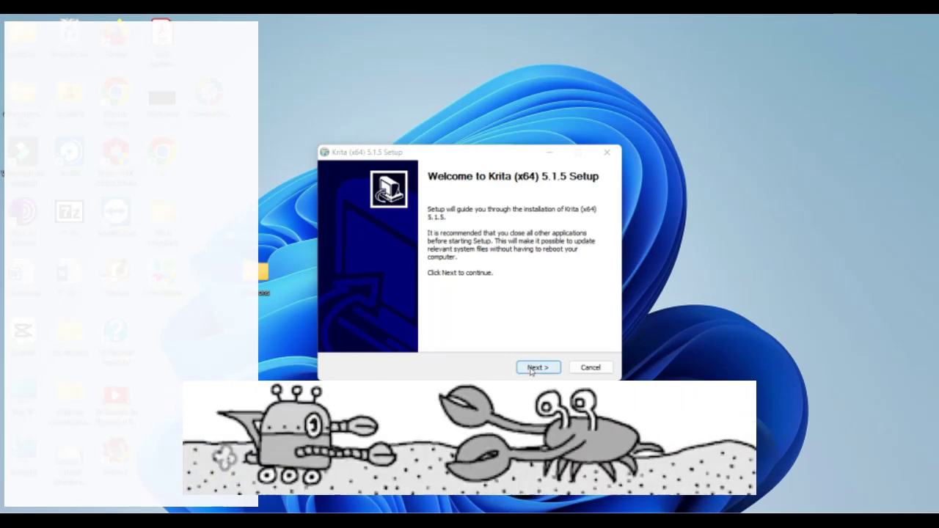
- Install Krita (x64) 5.1.5 with the license accepted and the default folder, components and Start menu folder
{"action": "left_click", "coordinate": [538, 368]}
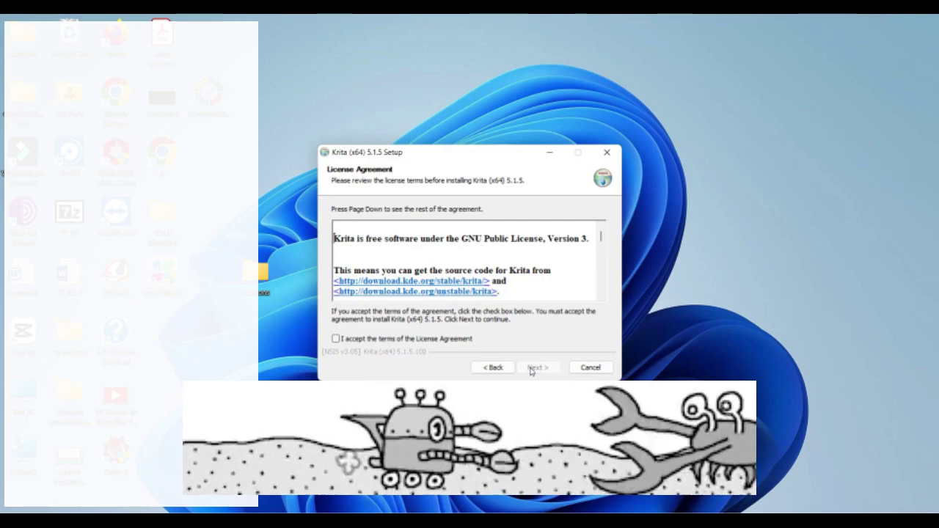
{"action": "left_click", "coordinate": [460, 339]}
{"action": "left_click", "coordinate": [537, 368]}
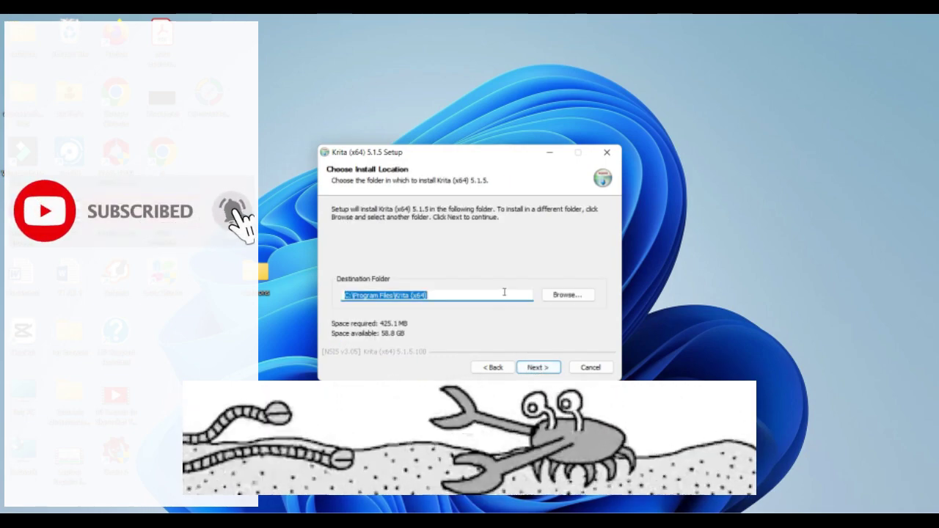
{"action": "left_click", "coordinate": [536, 367]}
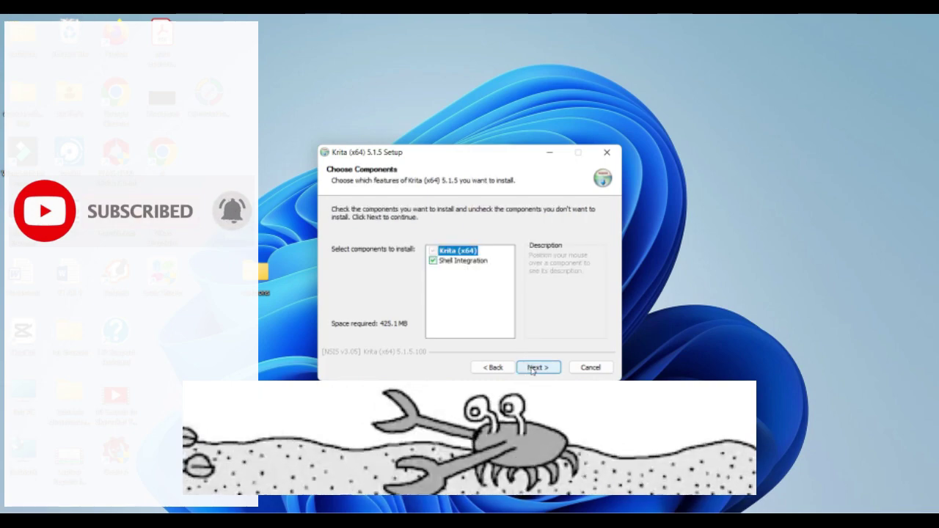
{"action": "left_click", "coordinate": [531, 368]}
{"action": "left_click", "coordinate": [534, 369]}
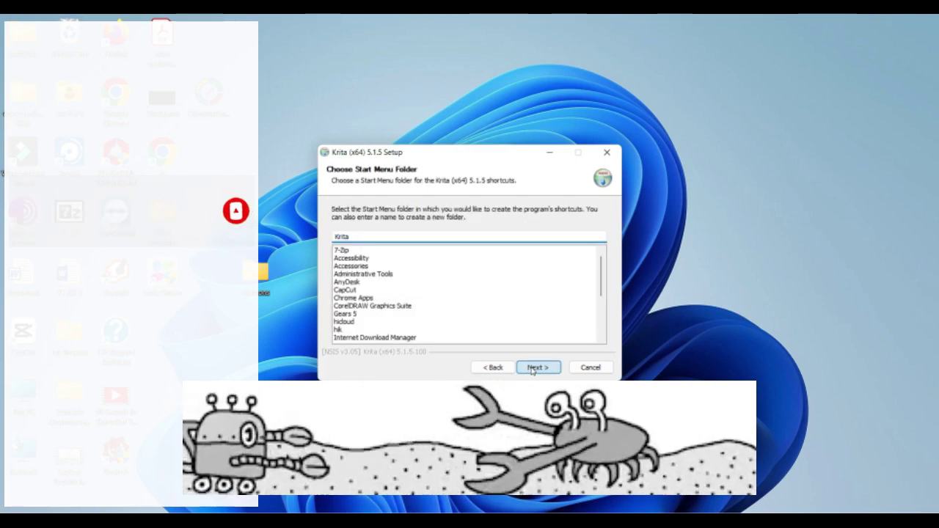
{"action": "left_click", "coordinate": [533, 369]}
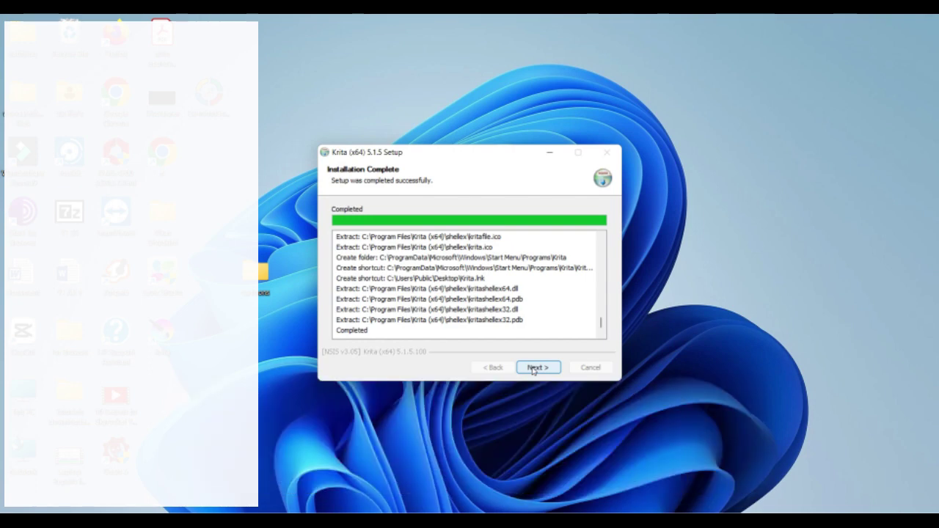
{"action": "left_click", "coordinate": [534, 370]}
- Close the finished setup and start Krita from its desktop shortcut
{"action": "left_click", "coordinate": [538, 367]}
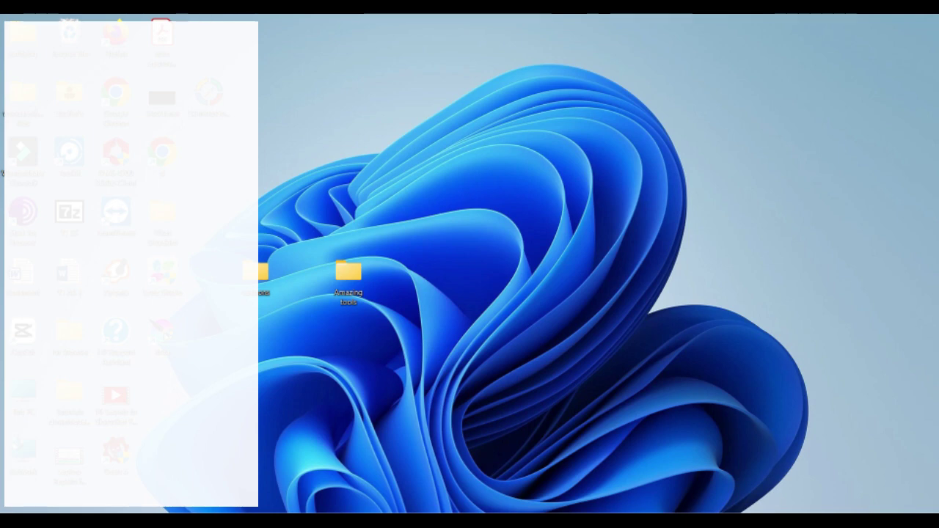
{"action": "double_click", "coordinate": [162, 331]}
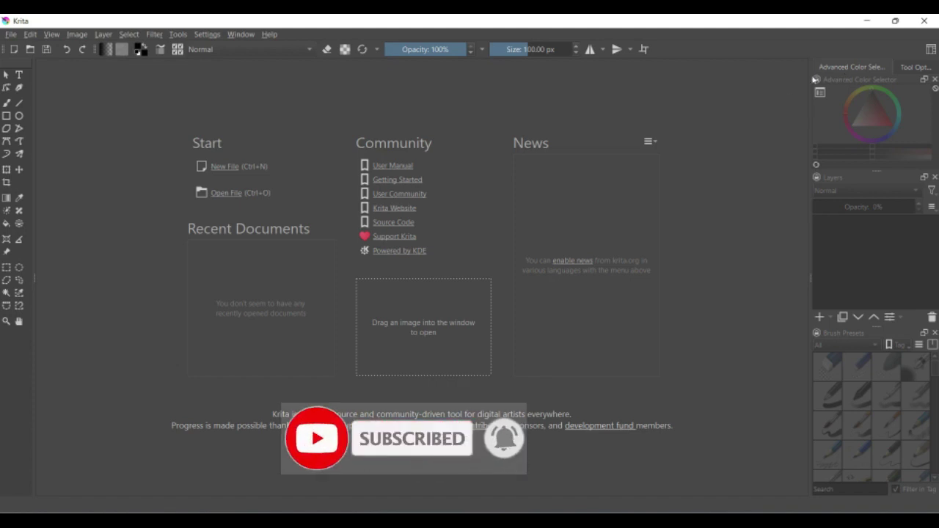
- Create a new document with width 1280 and height 720 pixels
{"action": "left_click", "coordinate": [219, 168]}
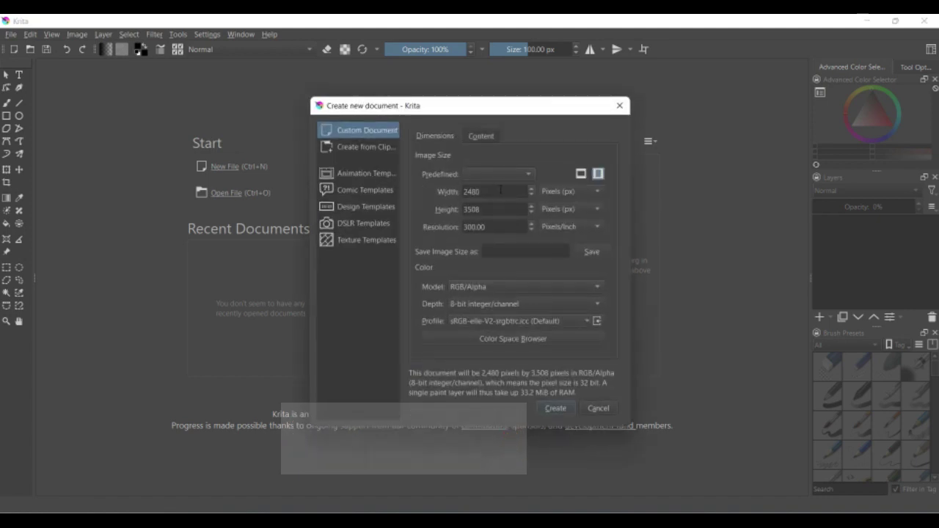
{"action": "double_click", "coordinate": [496, 190]}
{"action": "type", "text": "12"}
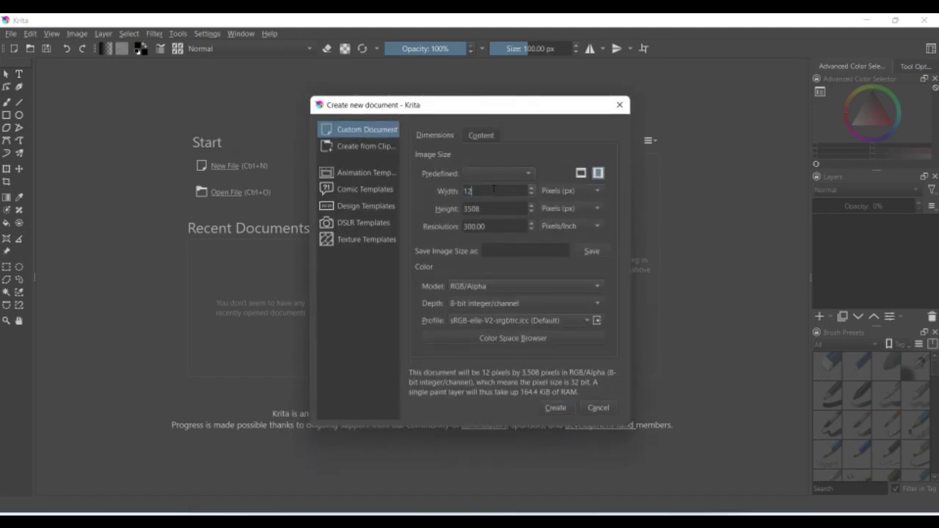
{"action": "type", "text": "80"}
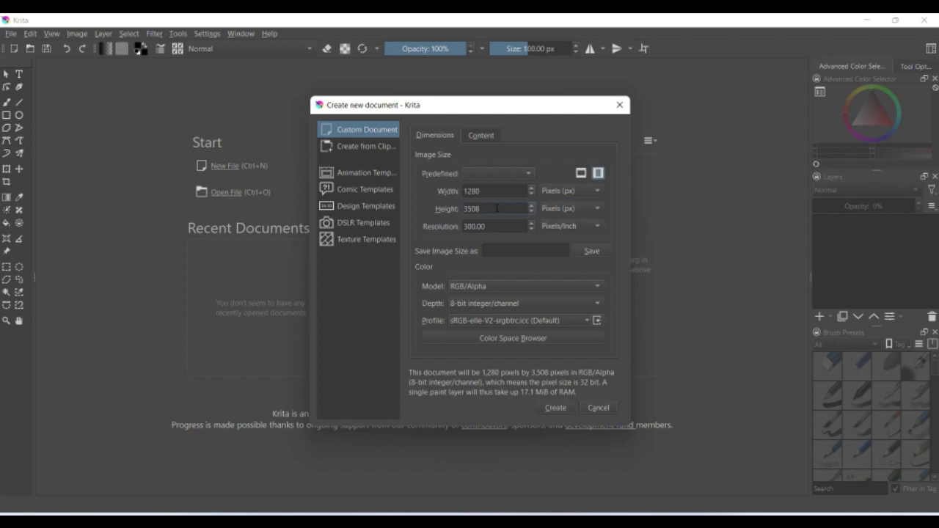
{"action": "left_click", "coordinate": [497, 208]}
{"action": "key", "text": "BackSpace"}
{"action": "key", "text": "BackSpace"}
{"action": "key", "text": "BackSpace"}
{"action": "key", "text": "BackSpace"}
{"action": "type", "text": "7"}
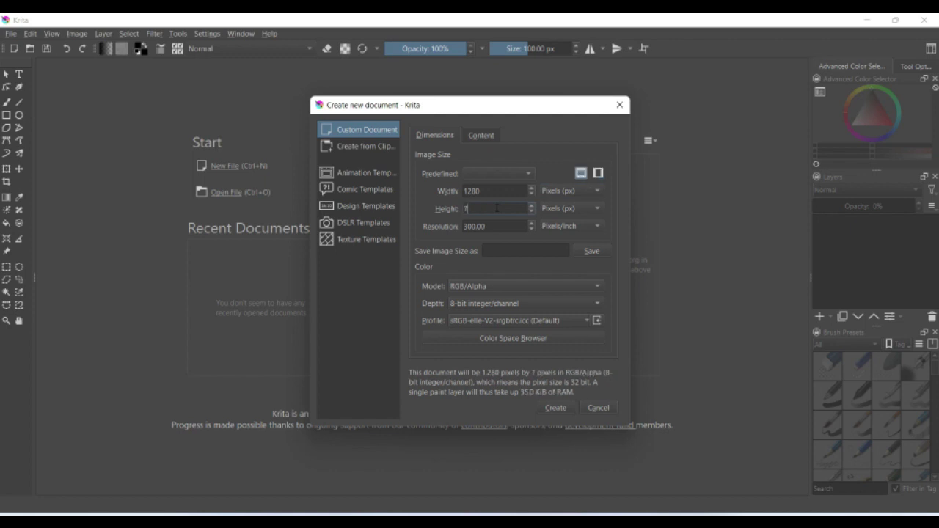
{"action": "type", "text": "20"}
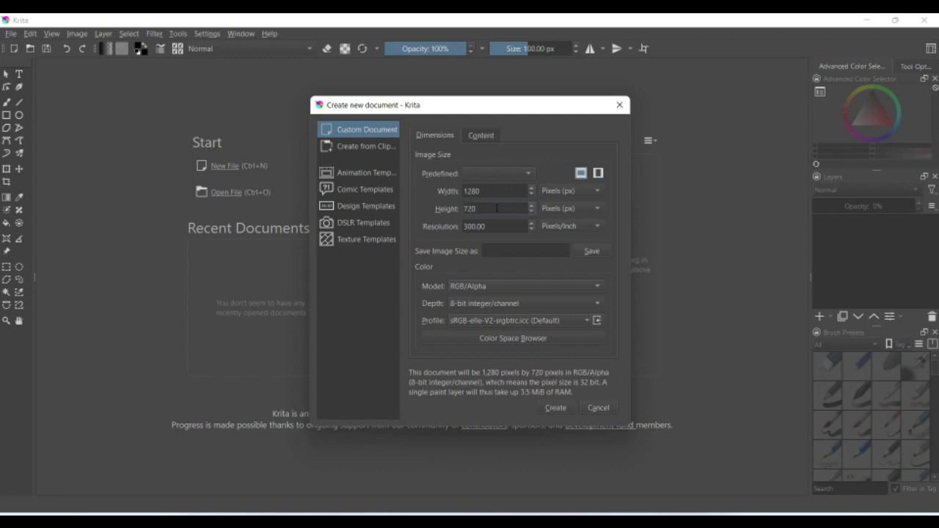
{"action": "left_click", "coordinate": [555, 407]}
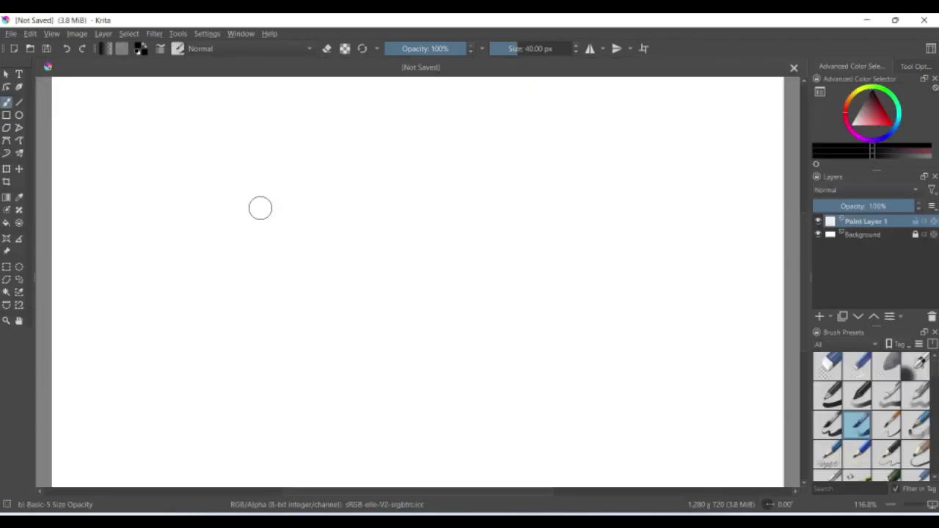
- Draw a rectangle near the top-left of the canvas with the Rectangle tool
{"action": "scroll", "coordinate": [260, 208], "scroll_direction": "down", "scroll_amount": 1}
{"action": "scroll", "coordinate": [237, 256], "scroll_direction": "down", "scroll_amount": 2}
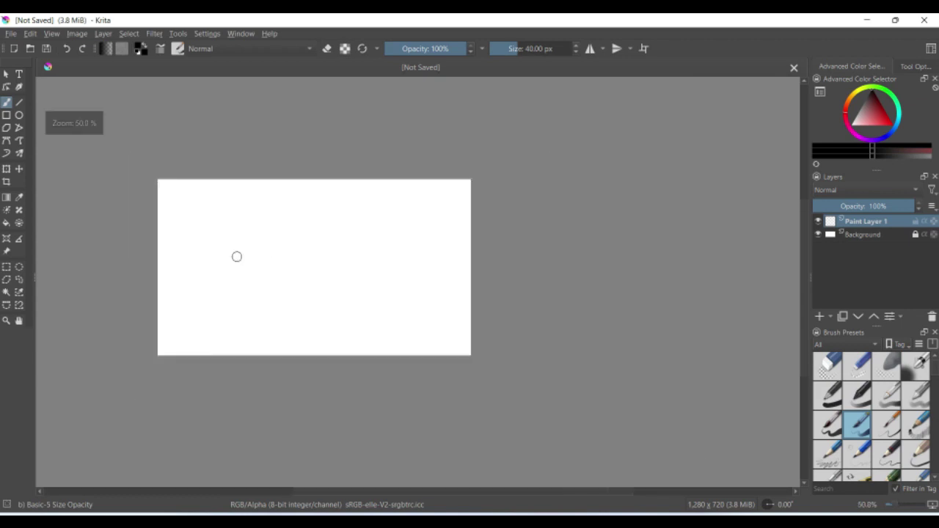
{"action": "scroll", "coordinate": [237, 256], "scroll_direction": "up", "scroll_amount": 1}
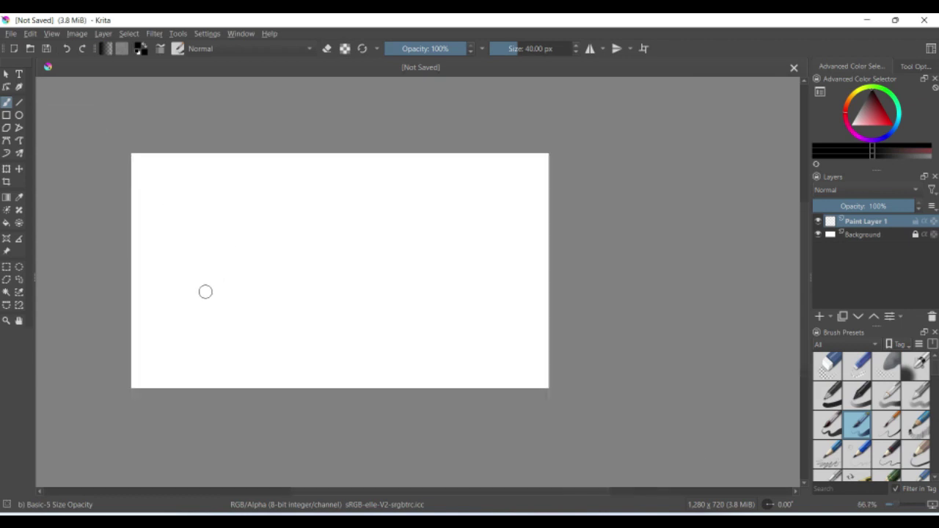
{"action": "scroll", "coordinate": [205, 292], "scroll_direction": "up", "scroll_amount": 1}
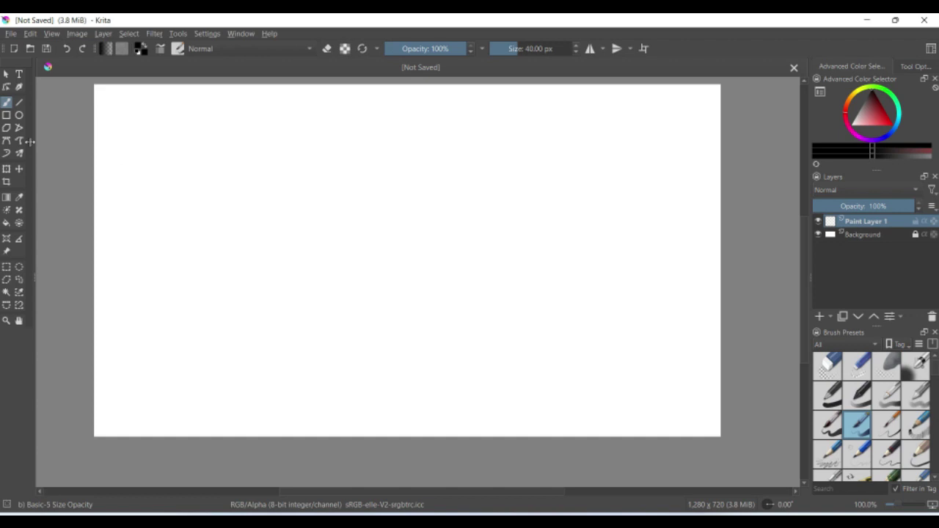
{"action": "left_click", "coordinate": [5, 115]}
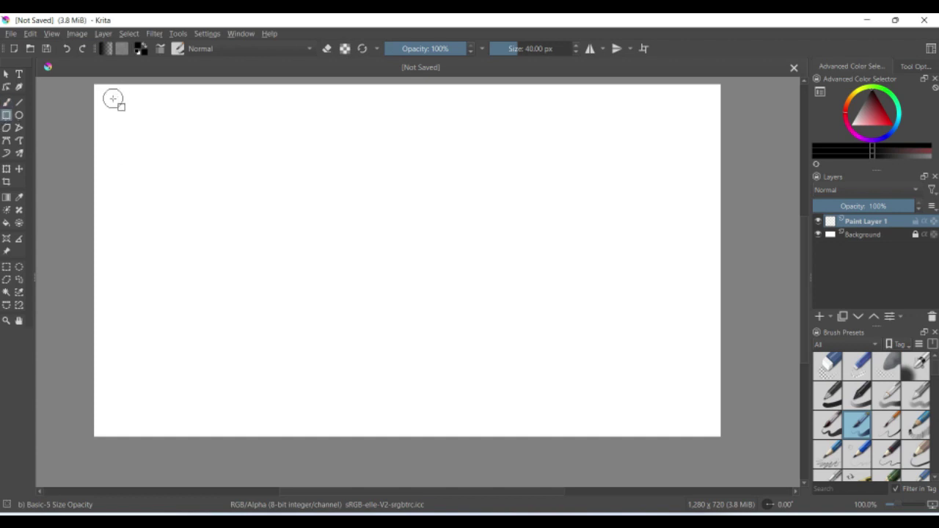
{"action": "mouse_move", "coordinate": [112, 97]}
{"action": "left_mouse_down"}
{"action": "mouse_move", "coordinate": [203, 214]}
{"action": "mouse_move", "coordinate": [293, 195]}
{"action": "left_mouse_up"}
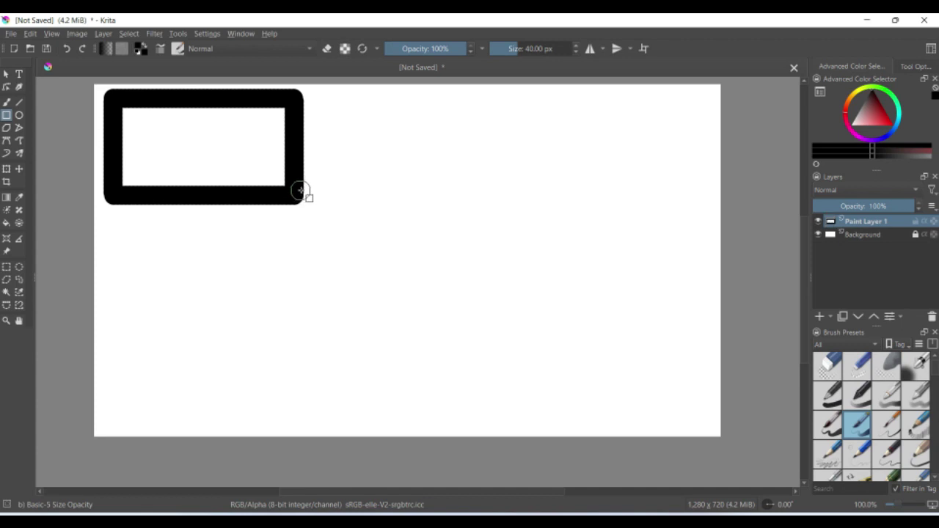
- Switch to the Wet Paint brush preset and draw a smaller rectangle inside the first
{"action": "right_click", "coordinate": [299, 189]}
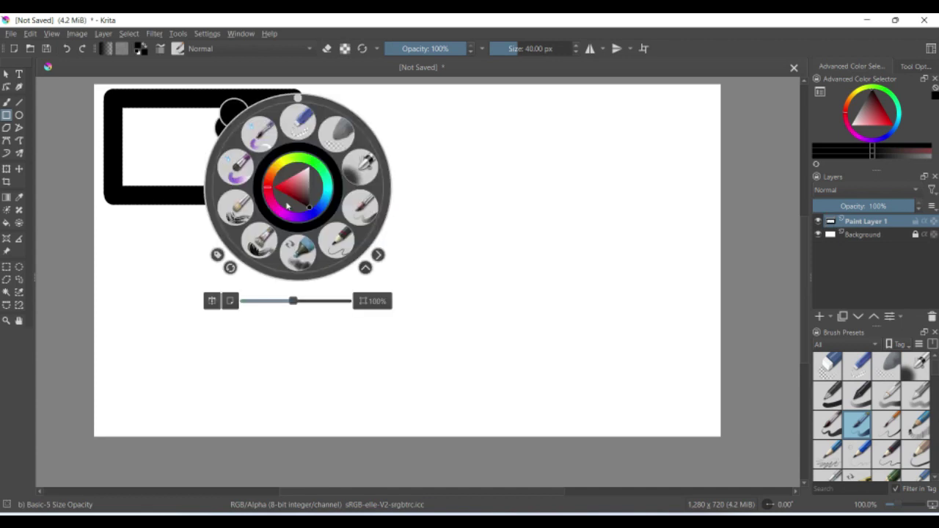
{"action": "left_click", "coordinate": [237, 169]}
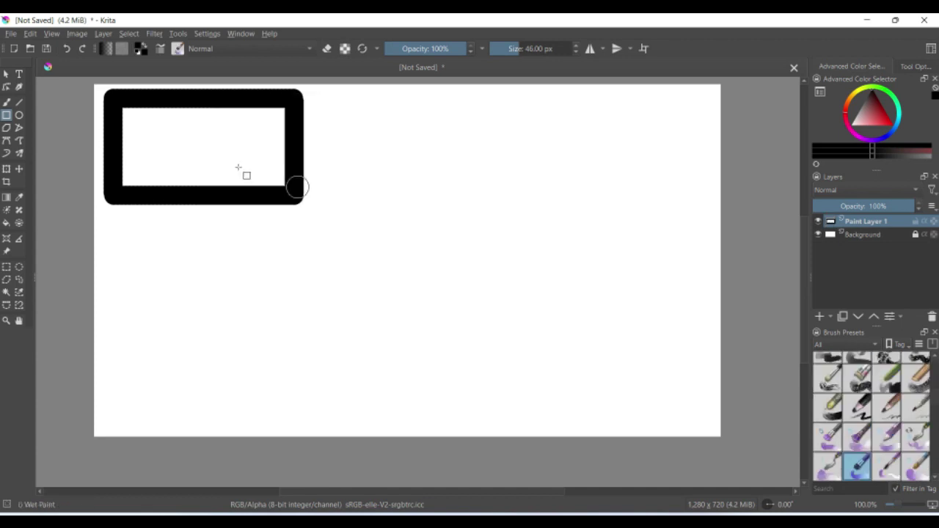
{"action": "left_click", "coordinate": [167, 160]}
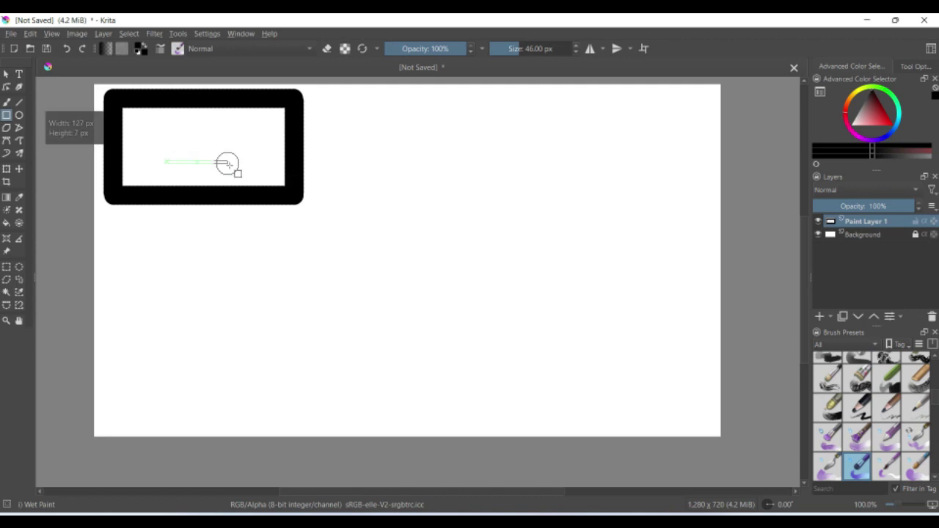
{"action": "left_click_drag", "start_coordinate": [166, 161], "coordinate": [281, 132]}
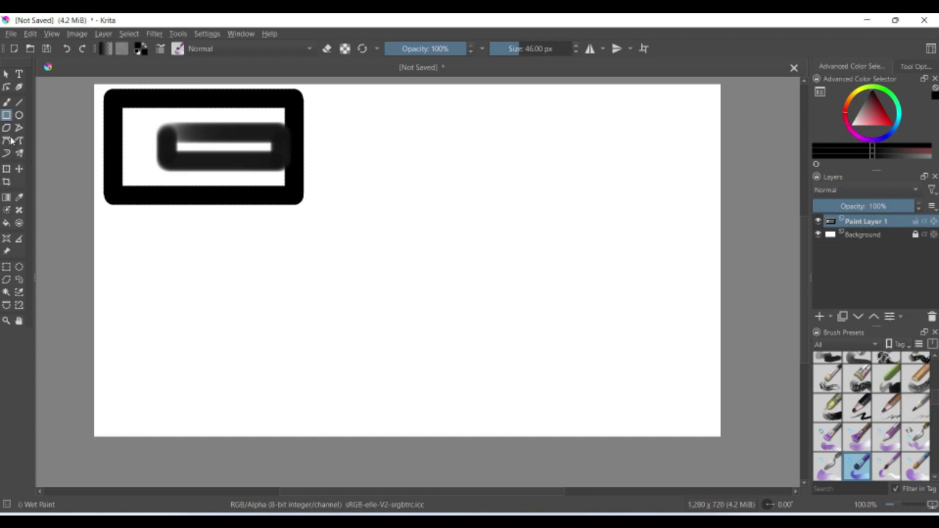
- Draw a circle below the rectangles with the Ellipse tool
{"action": "left_click", "coordinate": [19, 116]}
{"action": "mouse_move", "coordinate": [158, 259]}
{"action": "left_mouse_down"}
{"action": "mouse_move", "coordinate": [276, 387]}
{"action": "mouse_move", "coordinate": [288, 387]}
{"action": "left_mouse_up"}
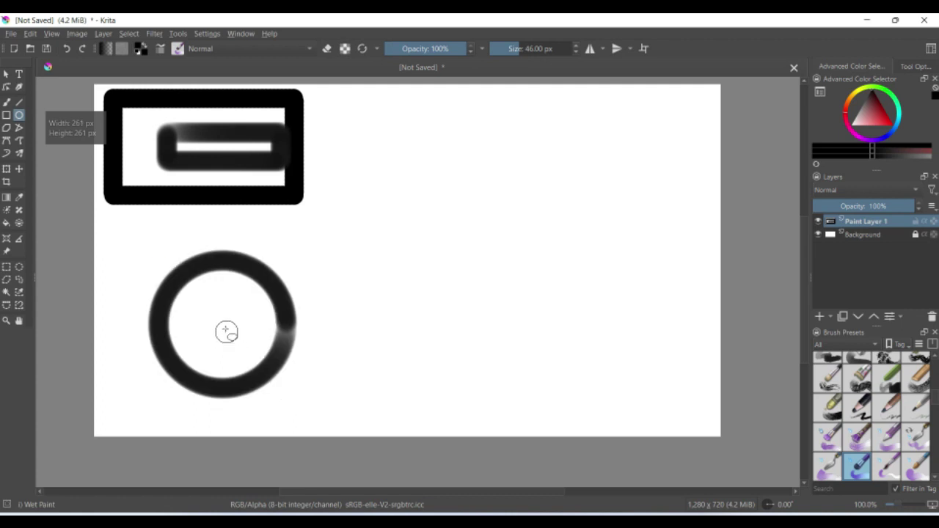
{"action": "left_click", "coordinate": [204, 258]}
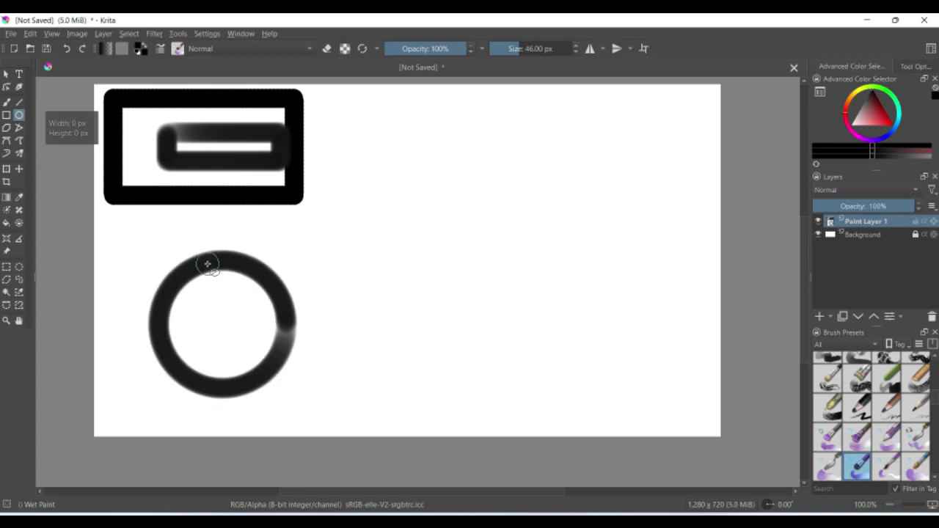
- Set the painting colour to black and draw a second circle overlapping the first
{"action": "right_click", "coordinate": [208, 265]}
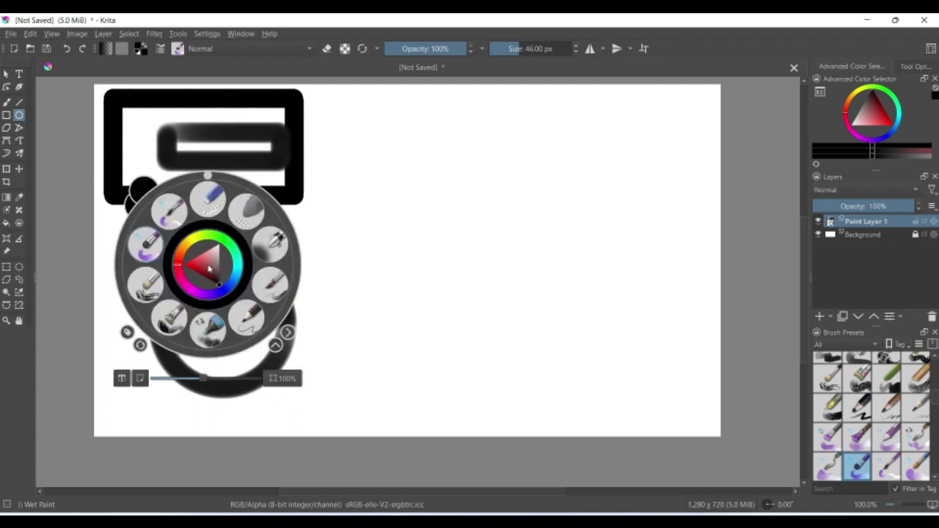
{"action": "left_click_drag", "start_coordinate": [208, 268], "coordinate": [212, 327]}
{"action": "right_click", "coordinate": [277, 295]}
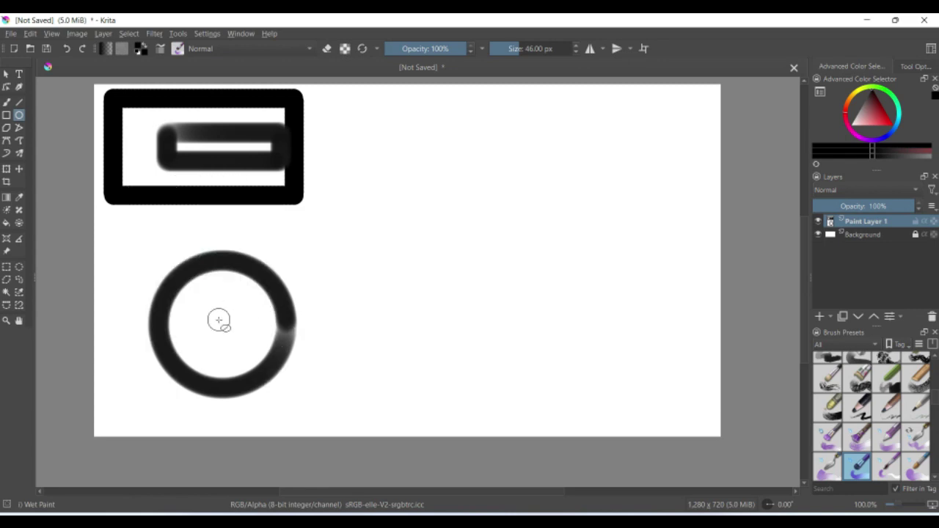
{"action": "mouse_move", "coordinate": [221, 323]}
{"action": "left_mouse_down"}
{"action": "mouse_move", "coordinate": [286, 293]}
{"action": "mouse_move", "coordinate": [330, 232]}
{"action": "left_mouse_up"}
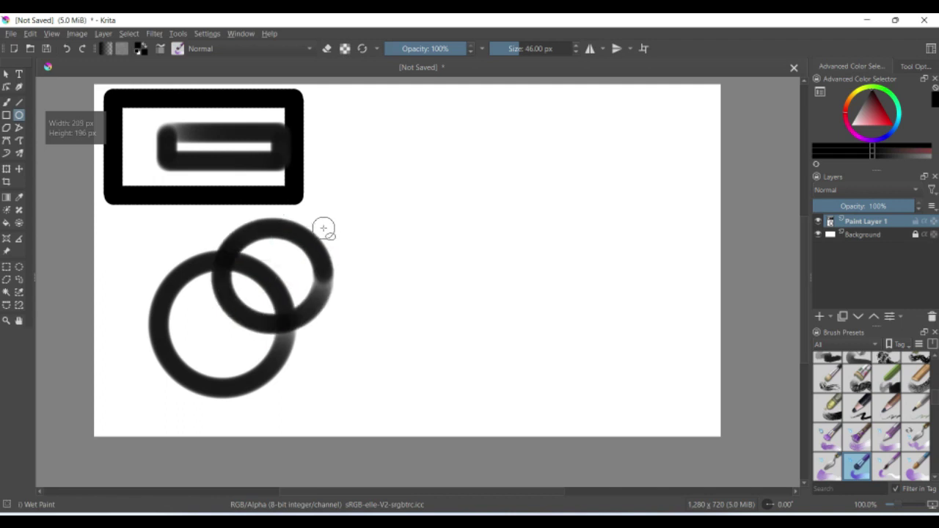
{"action": "left_click_drag", "start_coordinate": [330, 232], "coordinate": [323, 227]}
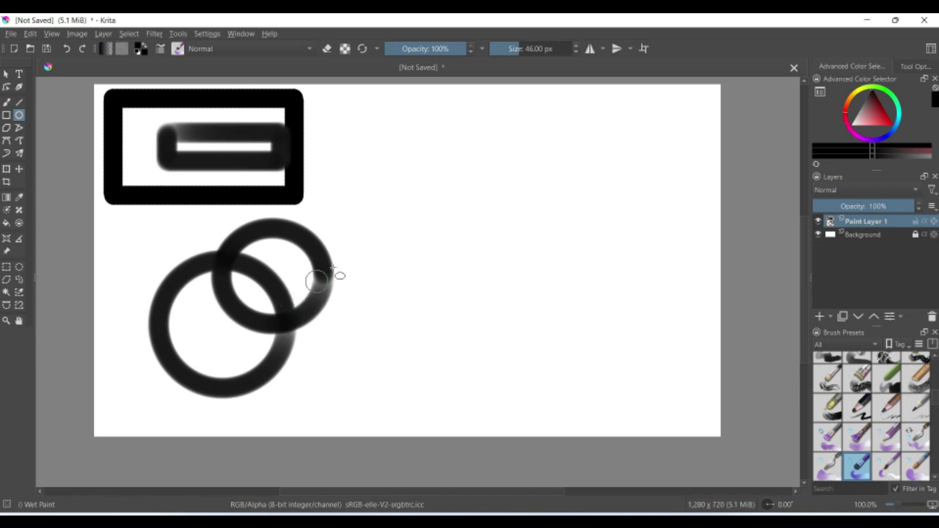
- Draw a thin circle with the Sketching-3 Leaky preset to the right of the overlapping circles
{"action": "scroll", "coordinate": [911, 415], "scroll_direction": "down", "scroll_amount": 5}
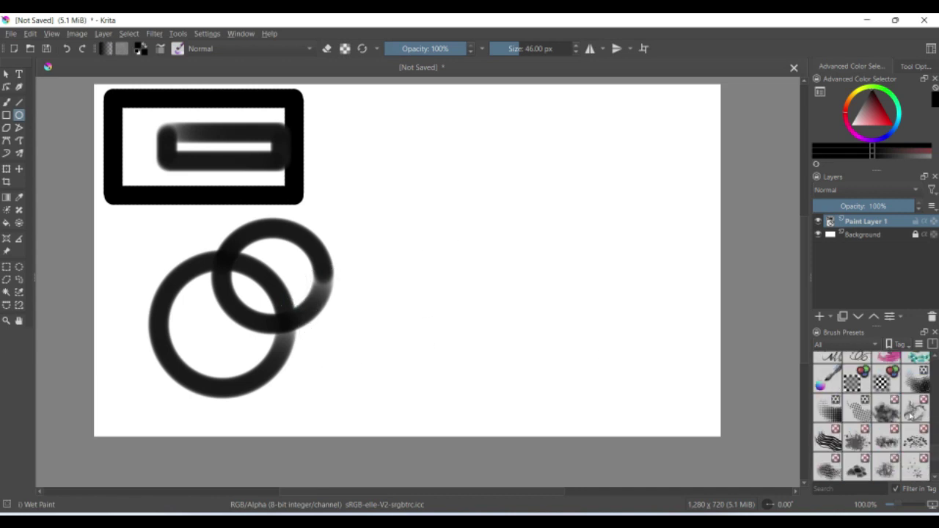
{"action": "scroll", "coordinate": [871, 398], "scroll_direction": "up", "scroll_amount": 3}
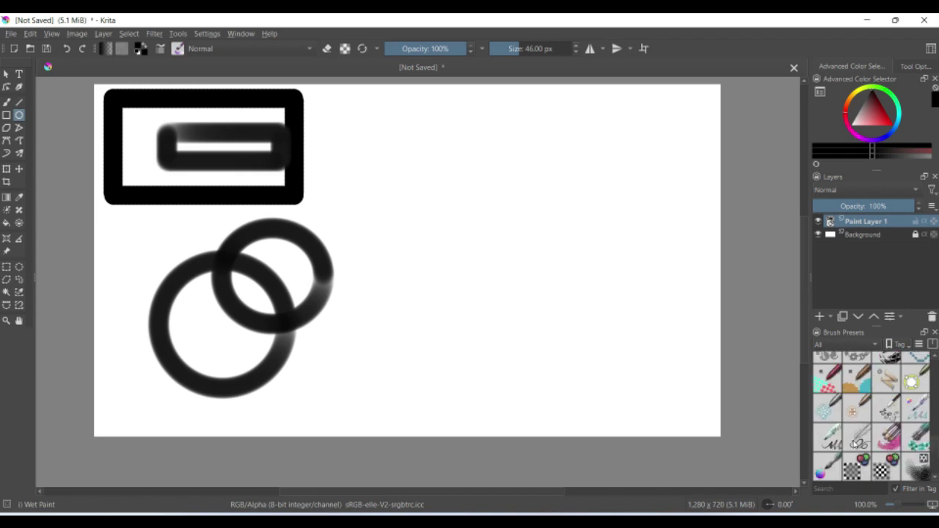
{"action": "left_click", "coordinate": [857, 440]}
{"action": "mouse_move", "coordinate": [355, 385]}
{"action": "left_mouse_down"}
{"action": "mouse_move", "coordinate": [391, 379]}
{"action": "mouse_move", "coordinate": [455, 284]}
{"action": "left_mouse_up"}
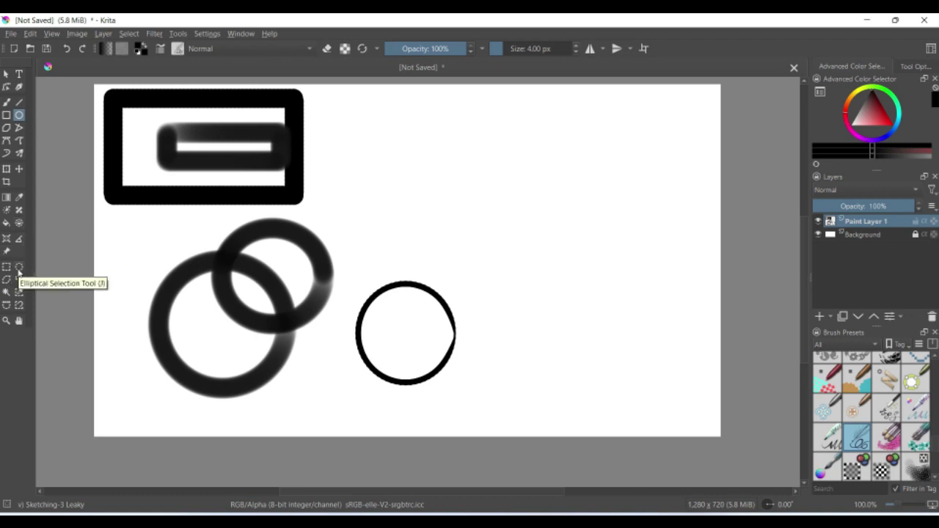
{"action": "left_click", "coordinate": [10, 294]}
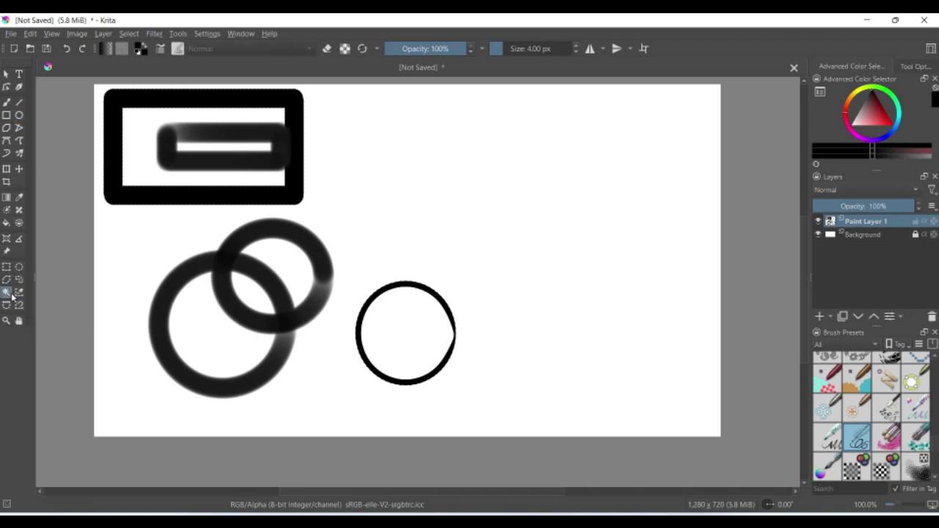
{"action": "left_click", "coordinate": [229, 287]}
{"action": "right_click", "coordinate": [228, 287]}
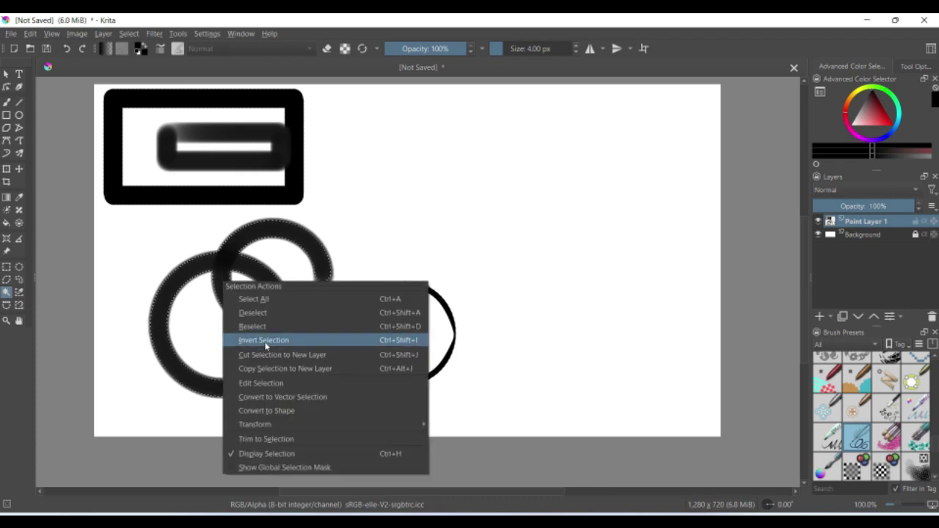
{"action": "left_click", "coordinate": [263, 339]}
{"action": "right_click", "coordinate": [260, 322]}
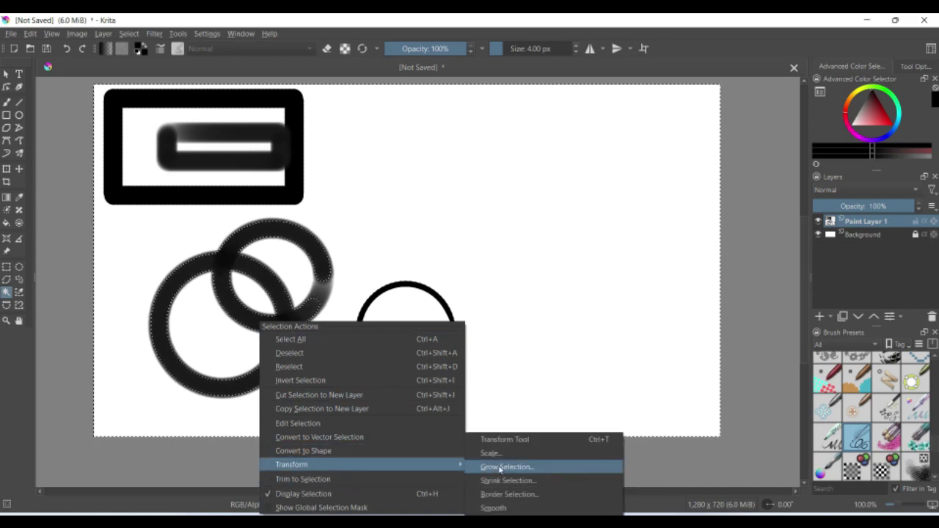
{"action": "left_click", "coordinate": [496, 469]}
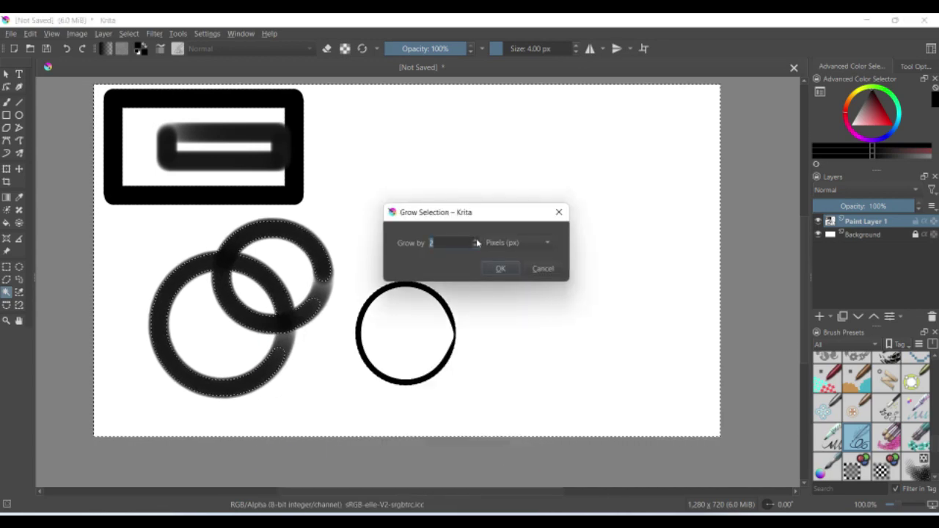
{"action": "left_click", "coordinate": [499, 269]}
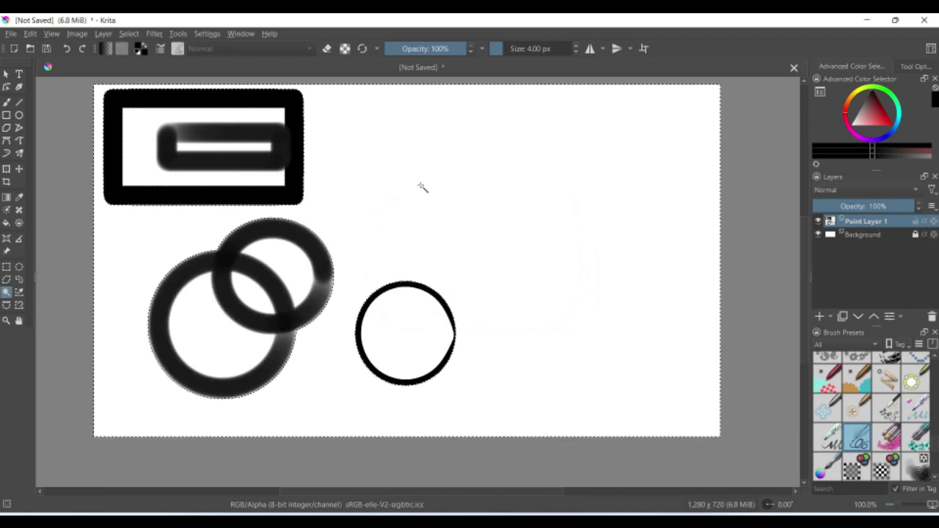
{"action": "right_click", "coordinate": [420, 186]}
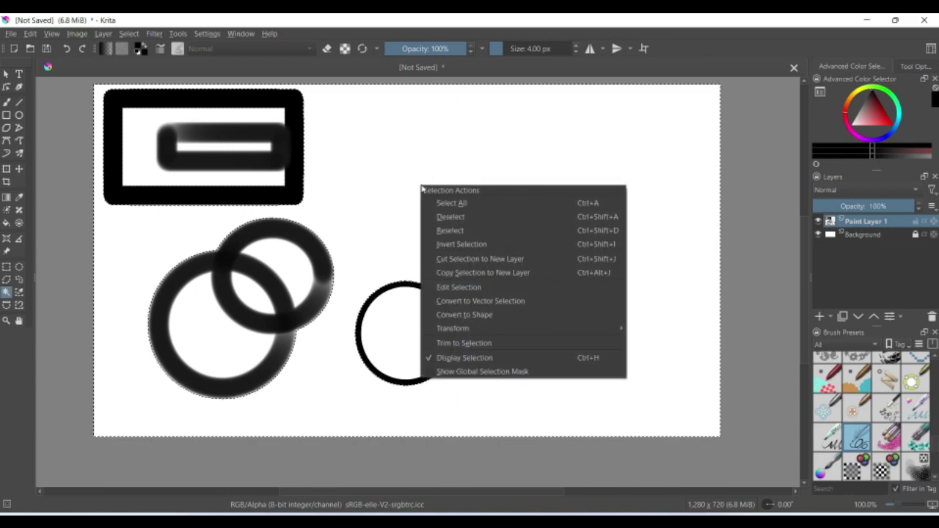
{"action": "left_click", "coordinate": [449, 216]}
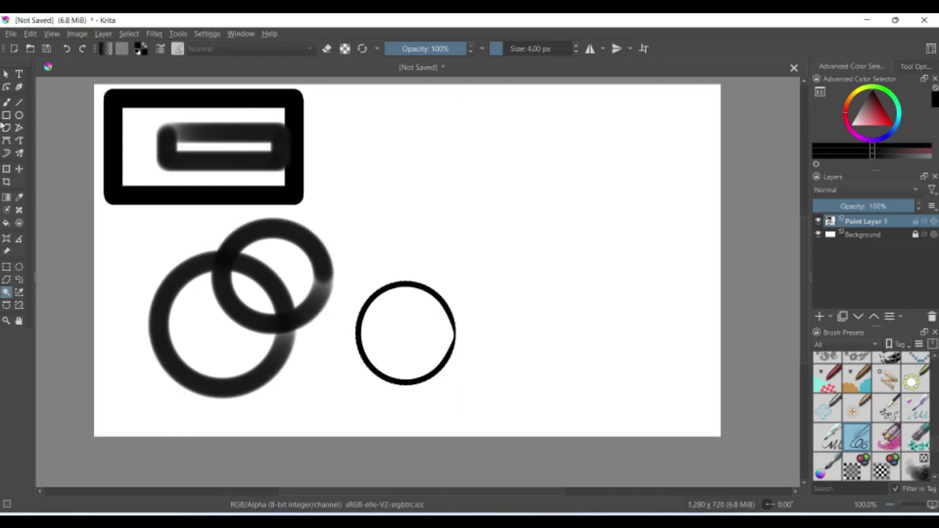
{"action": "left_click", "coordinate": [6, 74]}
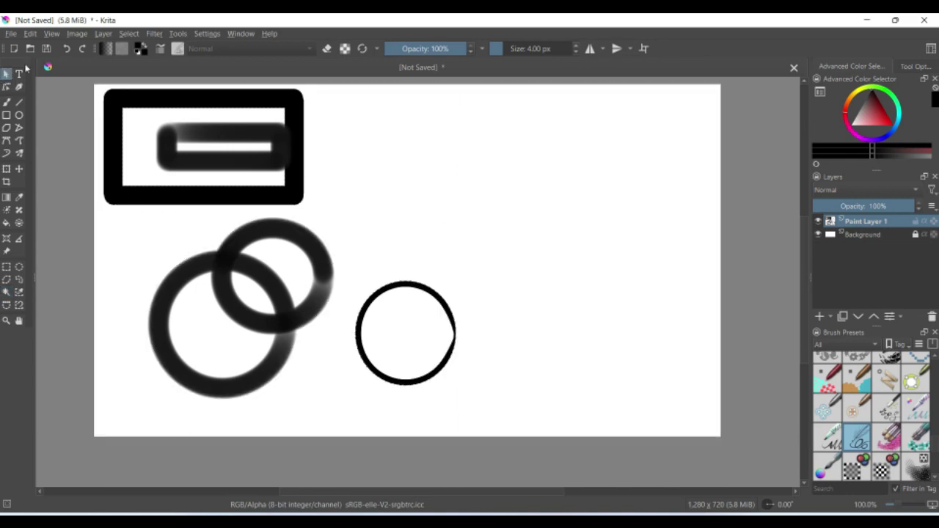